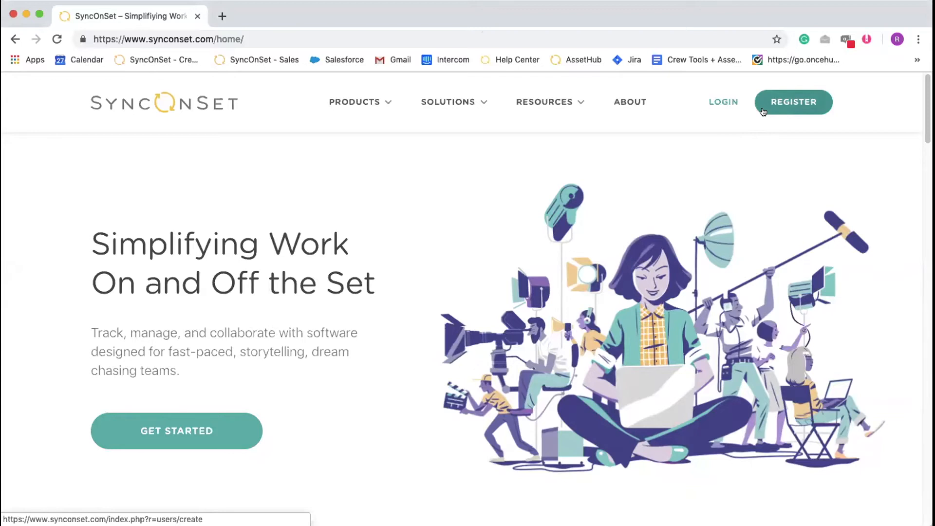
Log in and go to the Silicon Valley production homepage by way of episode 101, Minimum Viable Product: Pink
{"action": "left_click", "coordinate": [722, 103]}
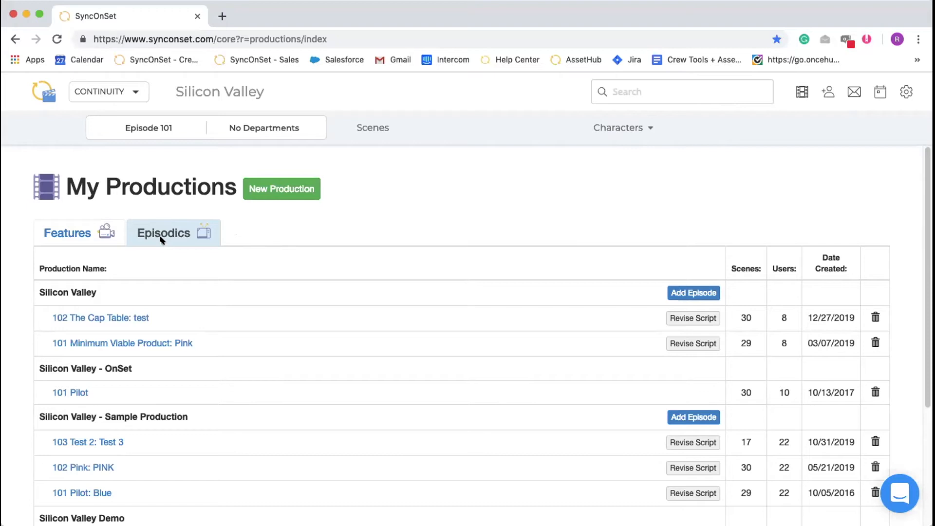
{"action": "left_click", "coordinate": [171, 344]}
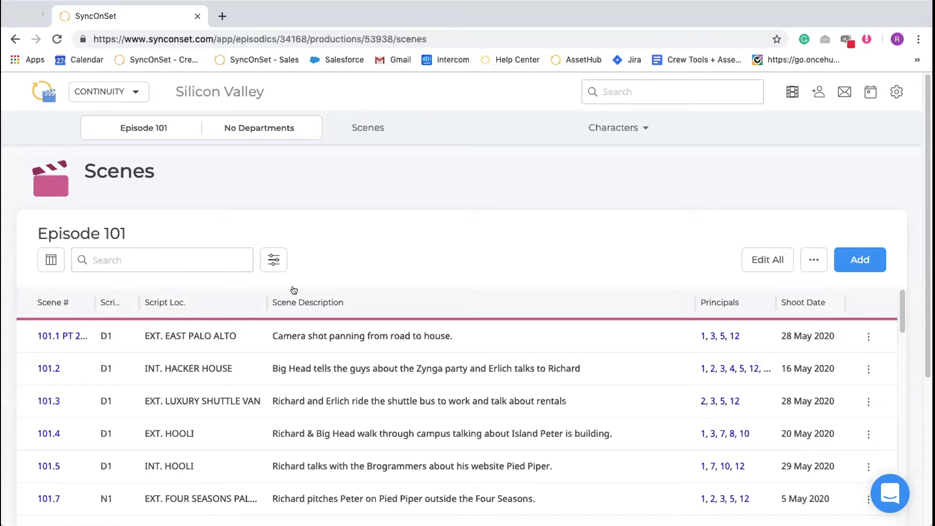
{"action": "left_click", "coordinate": [231, 93]}
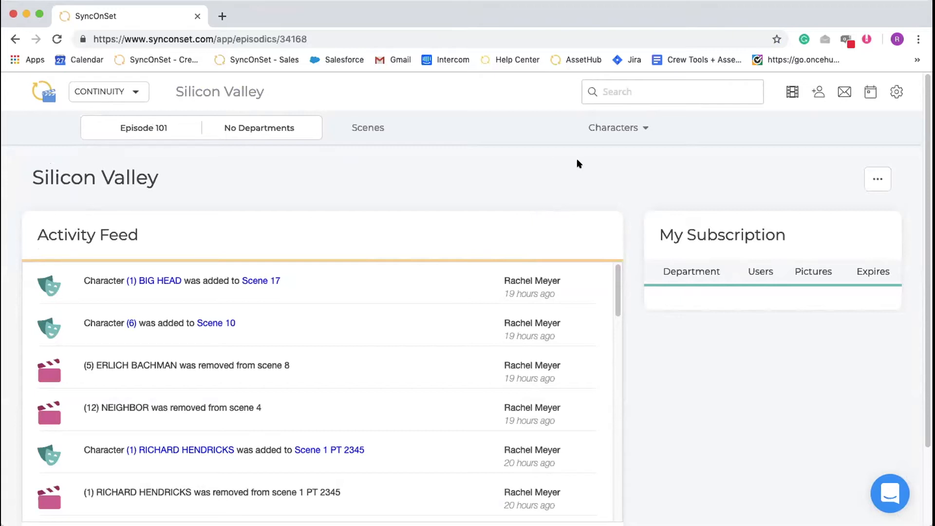
Open the Silicon Valley series and episode titles for editing and save them
{"action": "left_click", "coordinate": [877, 183]}
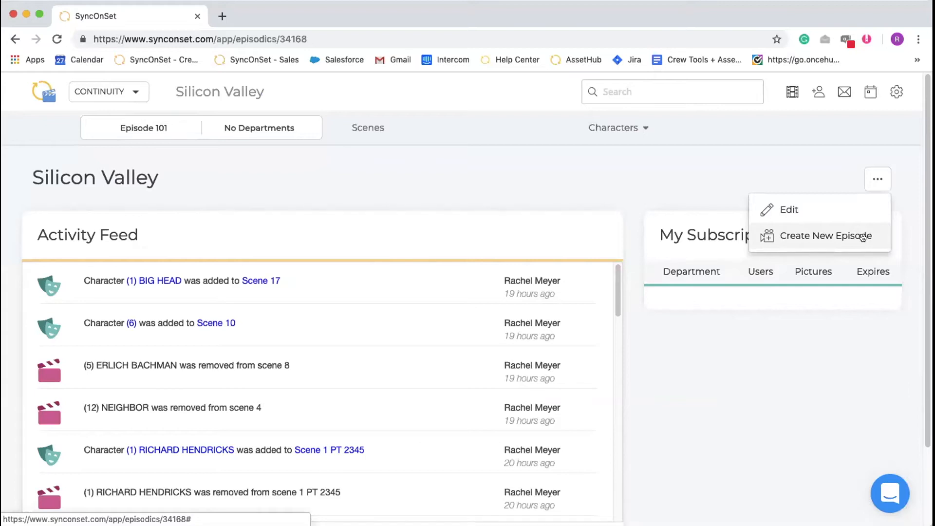
{"action": "left_click", "coordinate": [847, 210]}
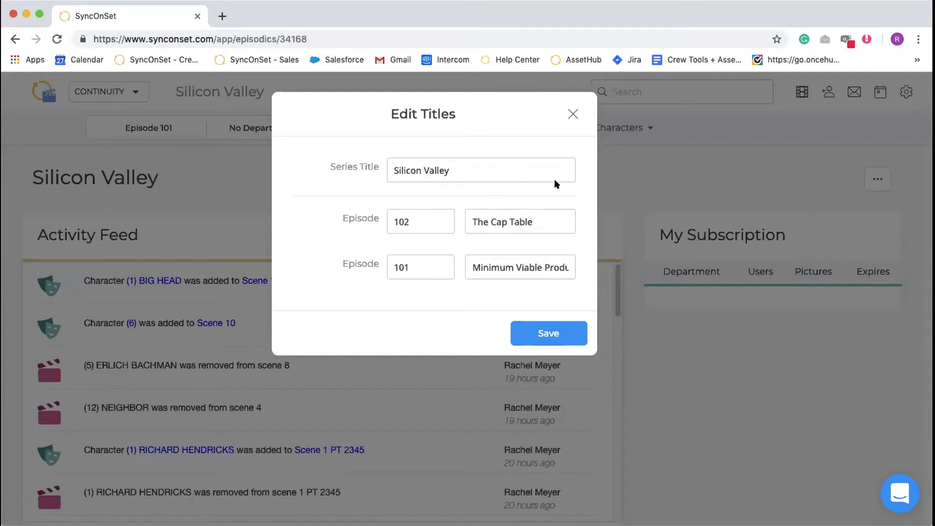
{"action": "left_click", "coordinate": [576, 336]}
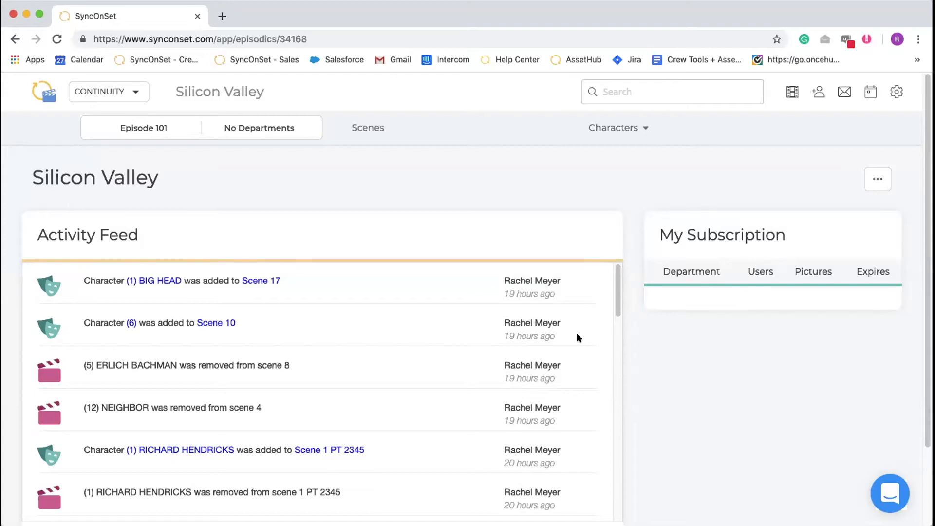
Review the options for changing the Costume department head and the Hair department's user permissions in the production's access settings
{"action": "left_click", "coordinate": [814, 94]}
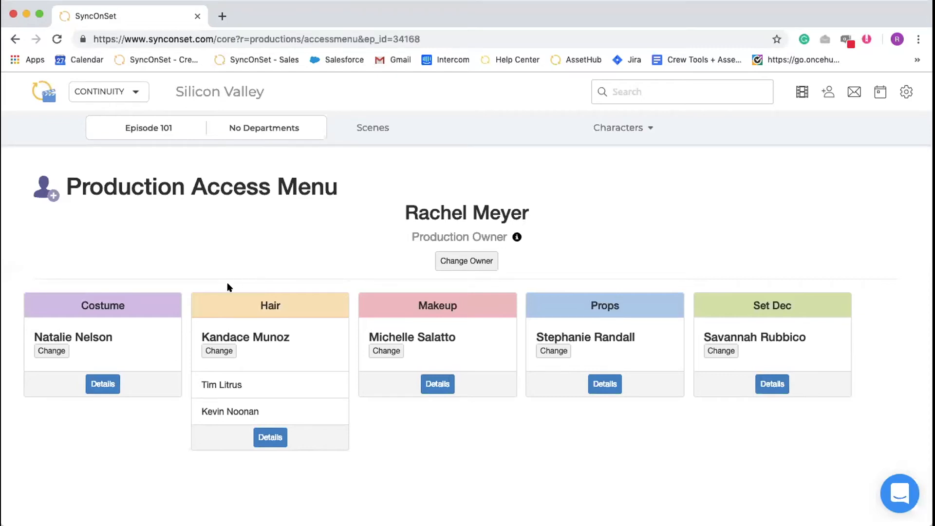
{"action": "left_click", "coordinate": [46, 352]}
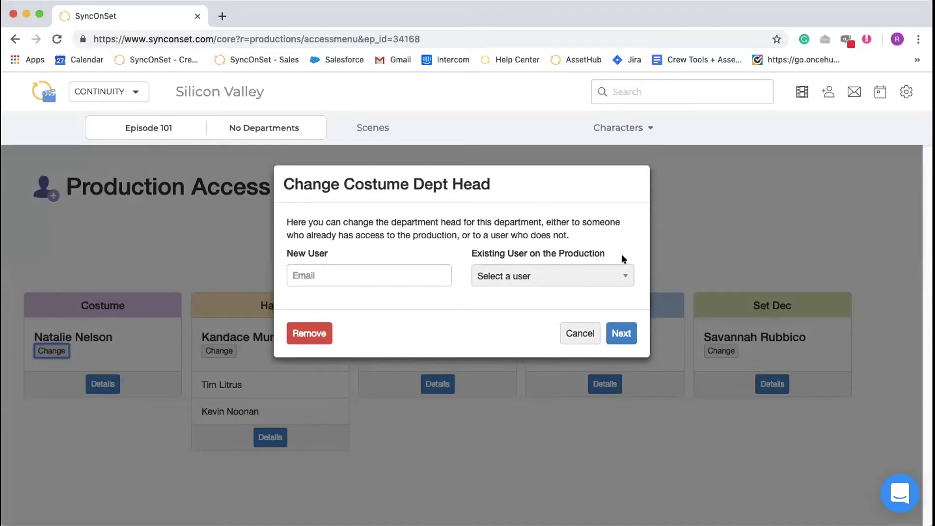
{"action": "left_click", "coordinate": [581, 334]}
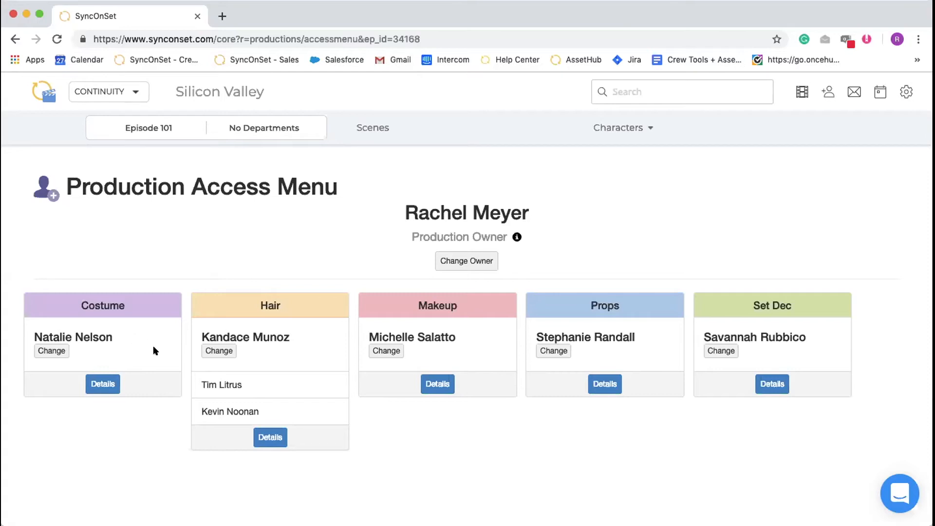
{"action": "left_click", "coordinate": [274, 437]}
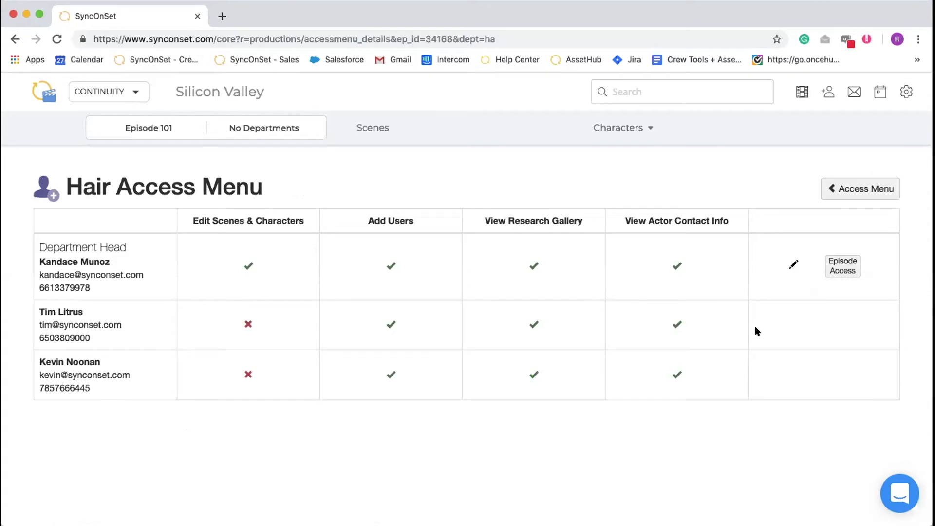
{"action": "left_click", "coordinate": [824, 197]}
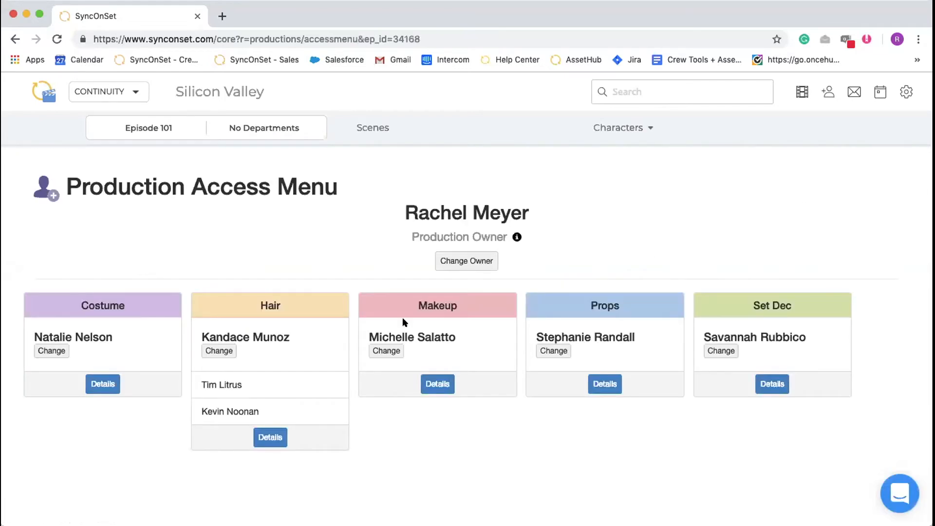
Make the production owner the Hair department head, keeping the previous head in the Hair department
{"action": "left_click", "coordinate": [210, 352]}
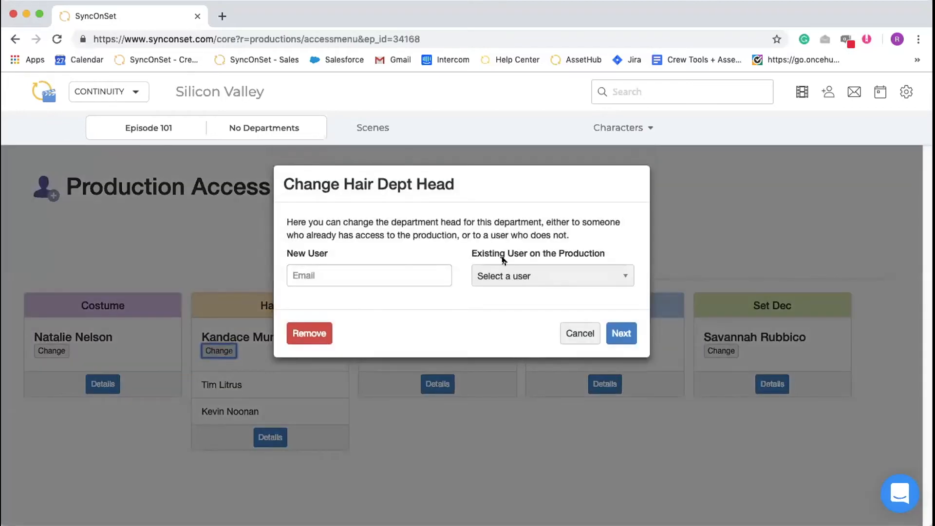
{"action": "left_click", "coordinate": [503, 269]}
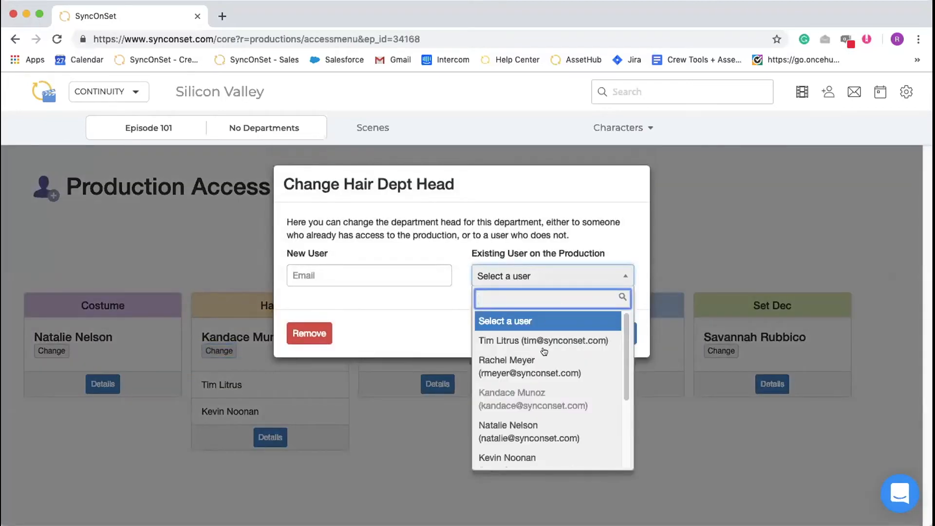
{"action": "left_click", "coordinate": [546, 366]}
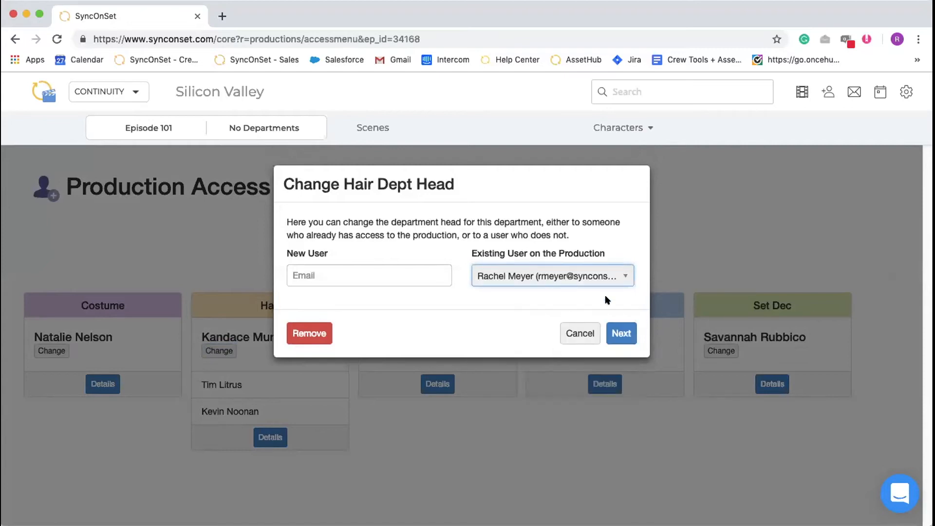
{"action": "left_click", "coordinate": [621, 339]}
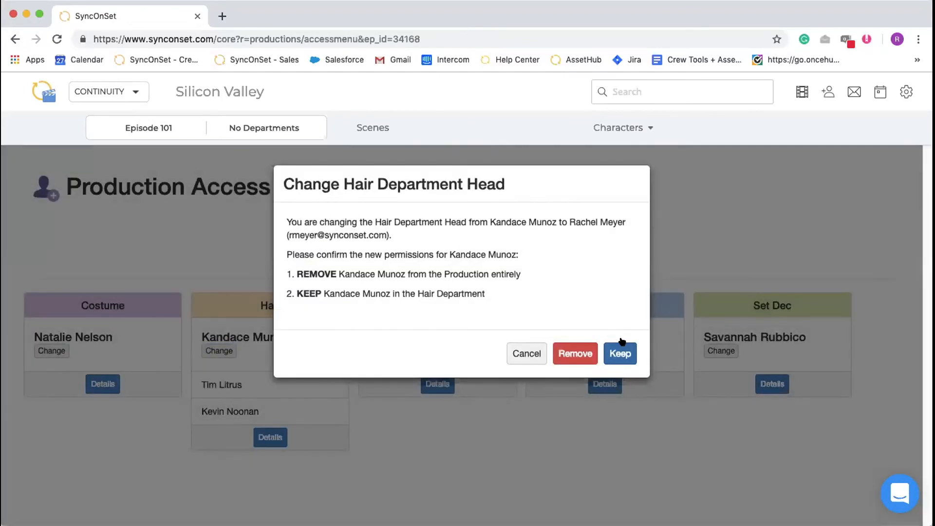
{"action": "left_click", "coordinate": [624, 354]}
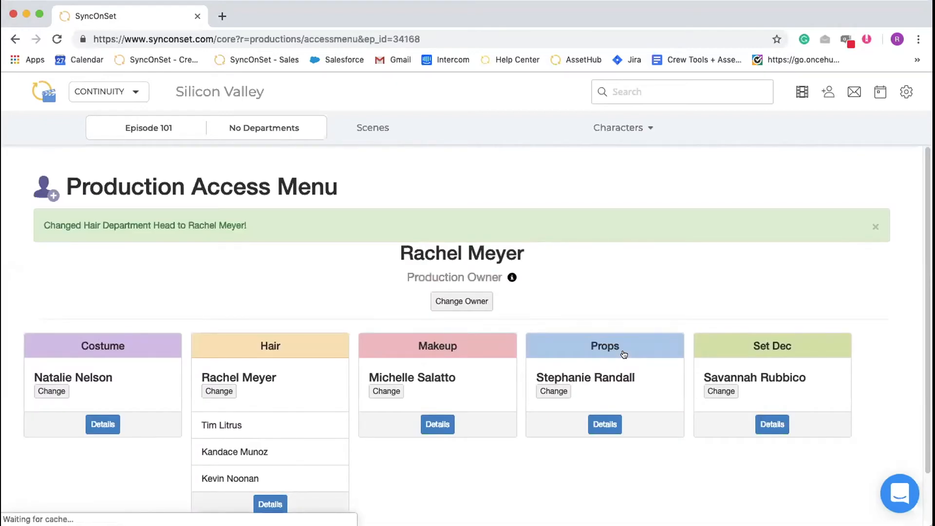
{"action": "left_click", "coordinate": [876, 226]}
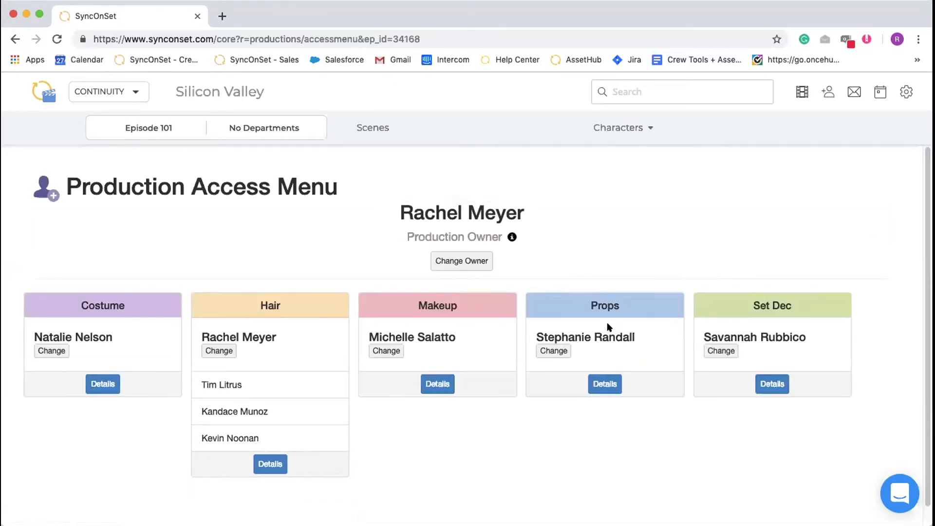
Open the permissions of the last user listed in the Hair department, save them and return to the production access overview
{"action": "left_click", "coordinate": [273, 465]}
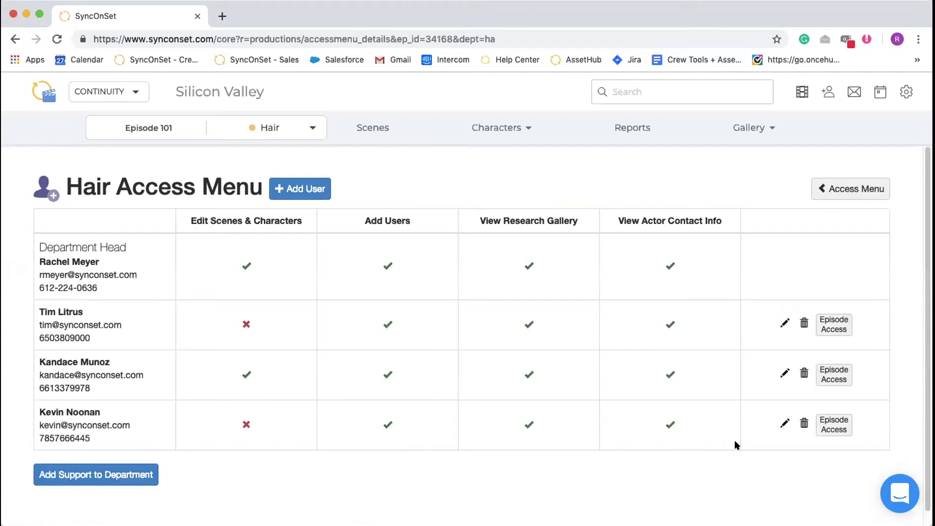
{"action": "left_click", "coordinate": [783, 423]}
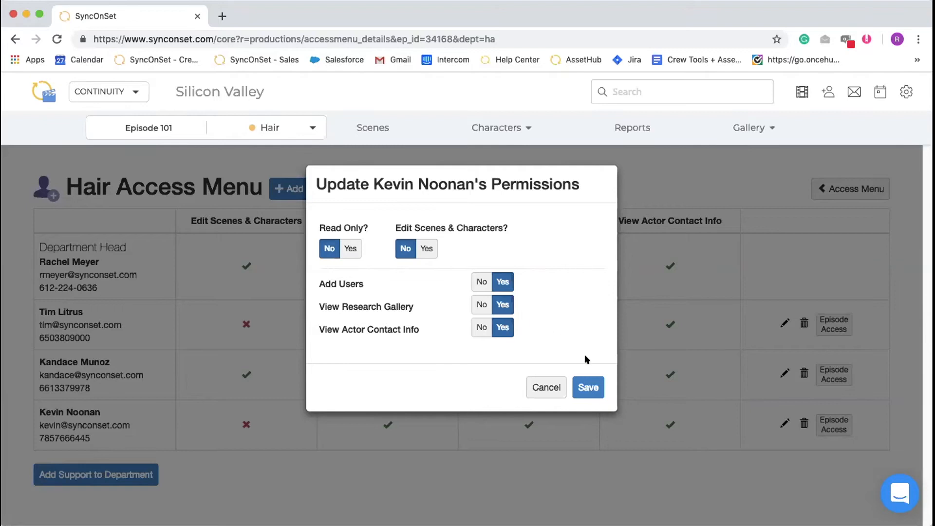
{"action": "left_click", "coordinate": [593, 389]}
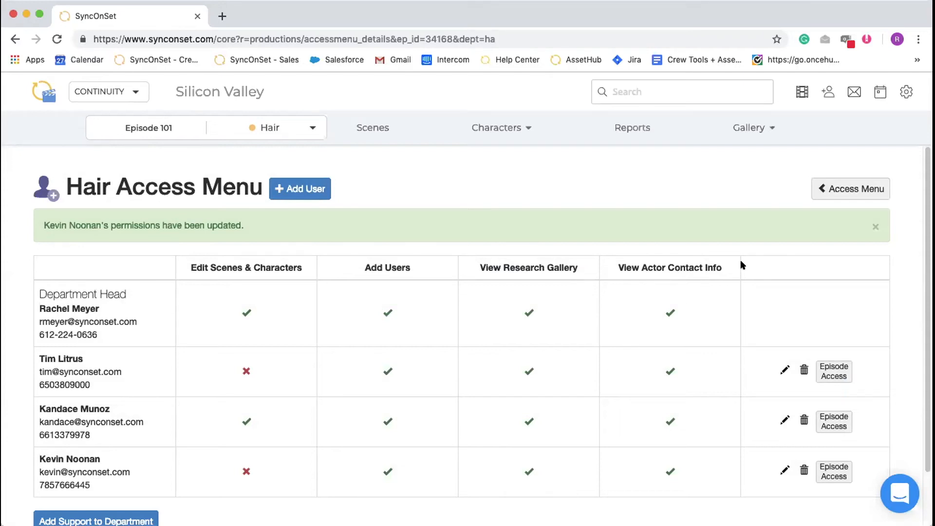
{"action": "left_click", "coordinate": [875, 227]}
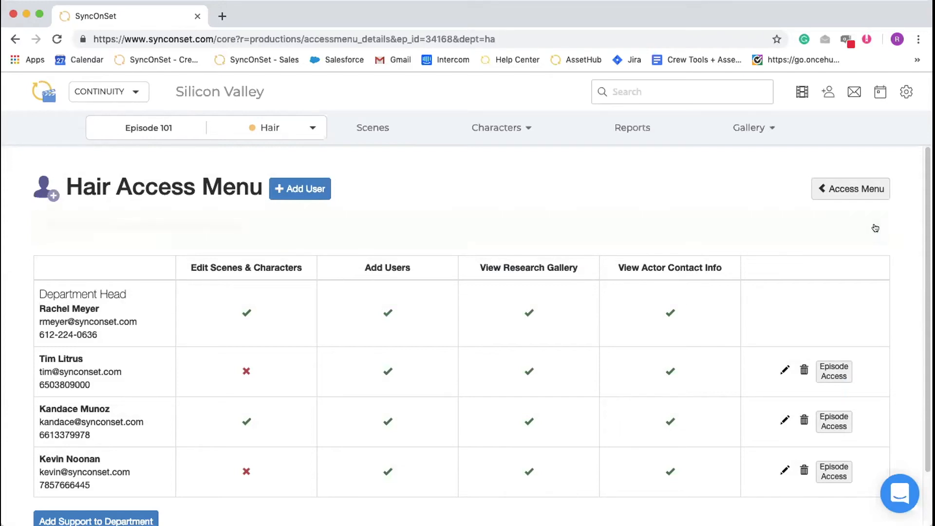
{"action": "left_click", "coordinate": [841, 198]}
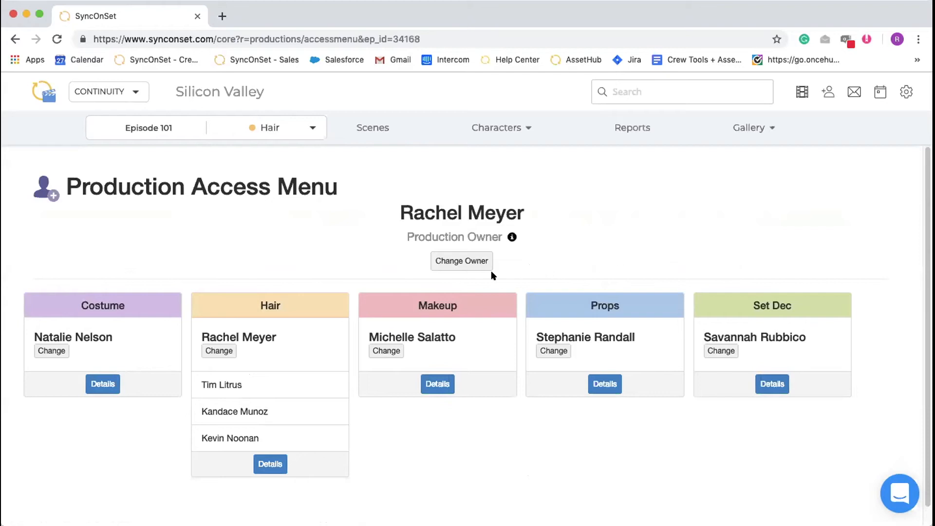
View the options for changing the production owner without assigning a new one
{"action": "left_click", "coordinate": [452, 266]}
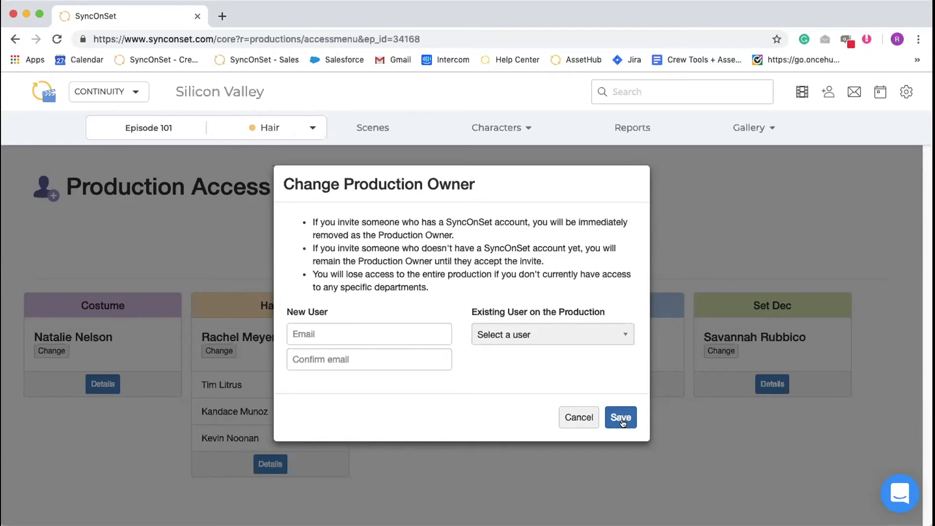
{"action": "left_click", "coordinate": [580, 417]}
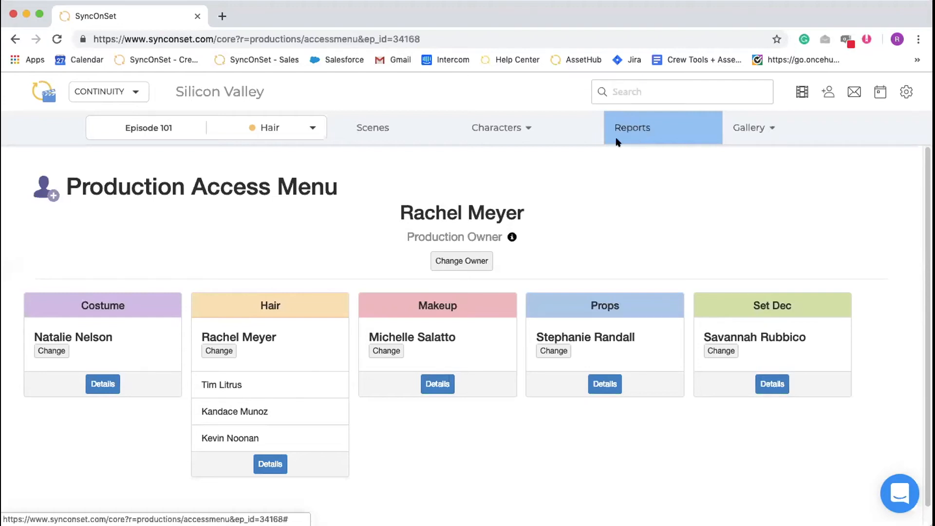
Reassign the Hair department head role to the previous head, chosen from the existing users on the production
{"action": "left_click", "coordinate": [227, 351]}
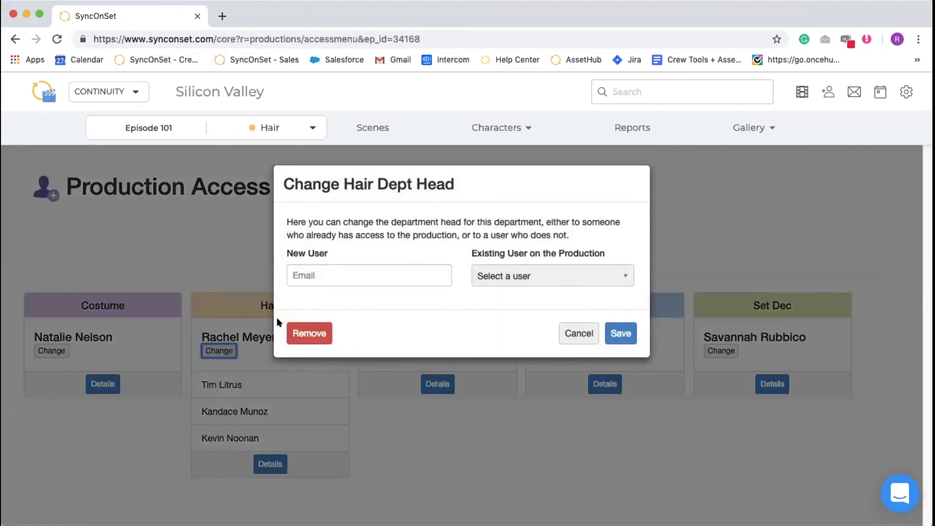
{"action": "left_click", "coordinate": [488, 273]}
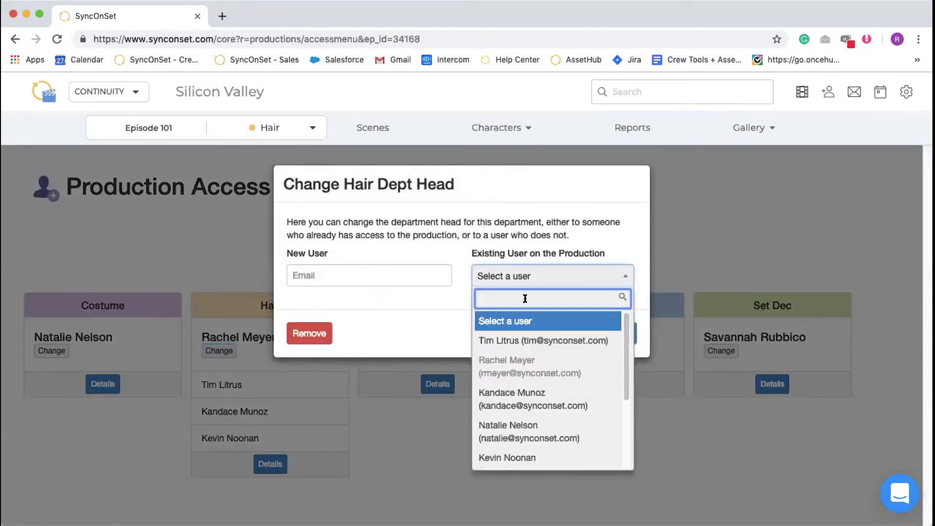
{"action": "left_click", "coordinate": [544, 404]}
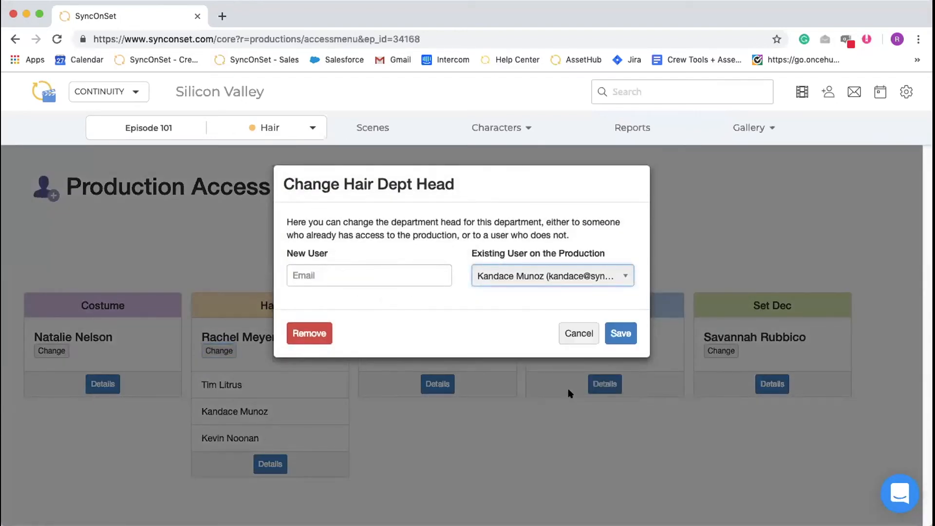
{"action": "left_click", "coordinate": [619, 337]}
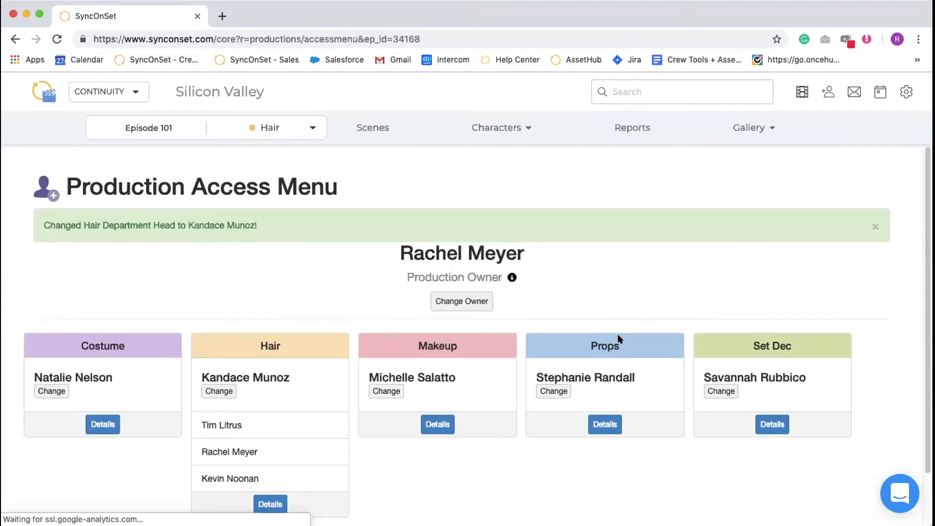
{"action": "left_click", "coordinate": [873, 227]}
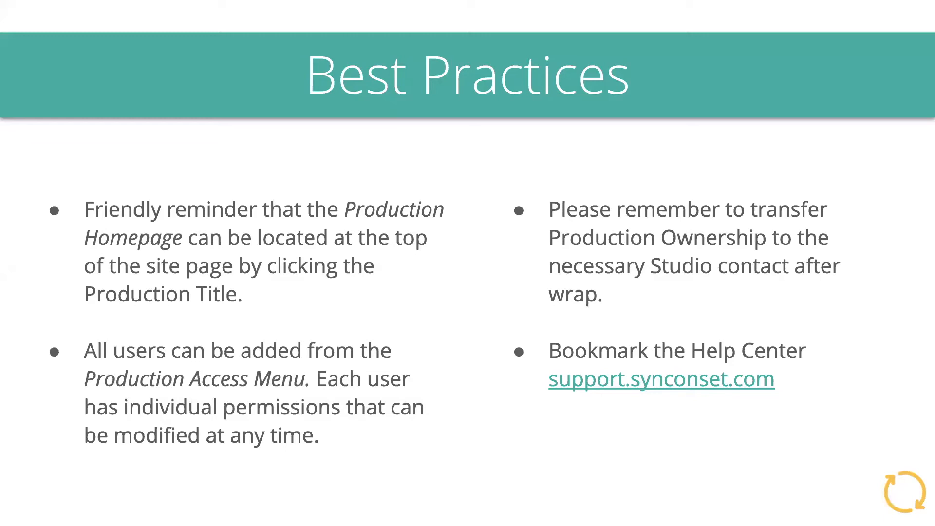
{"action": "mouse_move", "coordinate": [451, 3]}
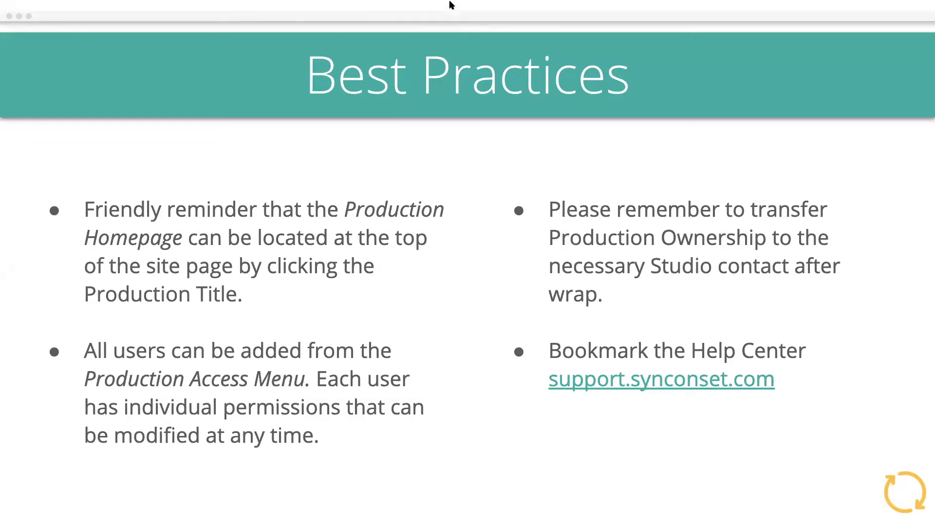
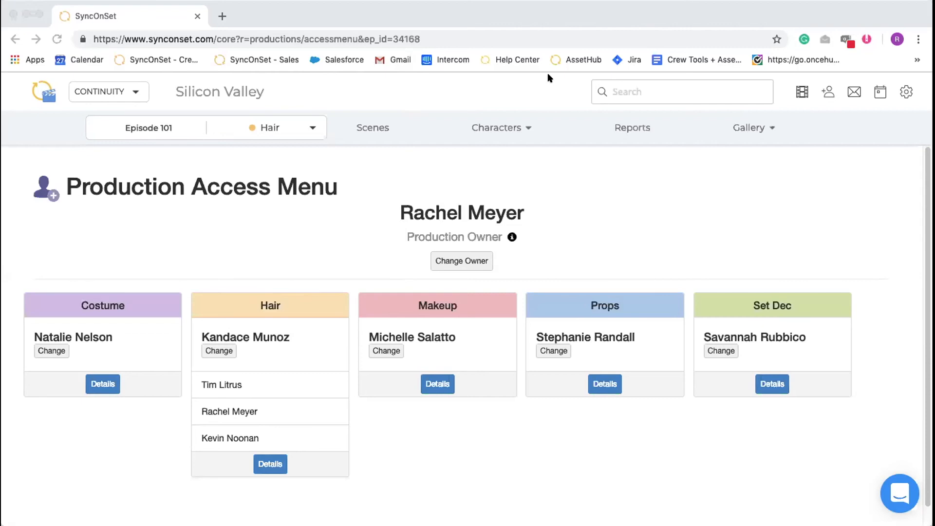
Make the existing Hair department head the Costume department head as well, removing the previous Costume head from the production entirely
{"action": "left_click", "coordinate": [71, 349]}
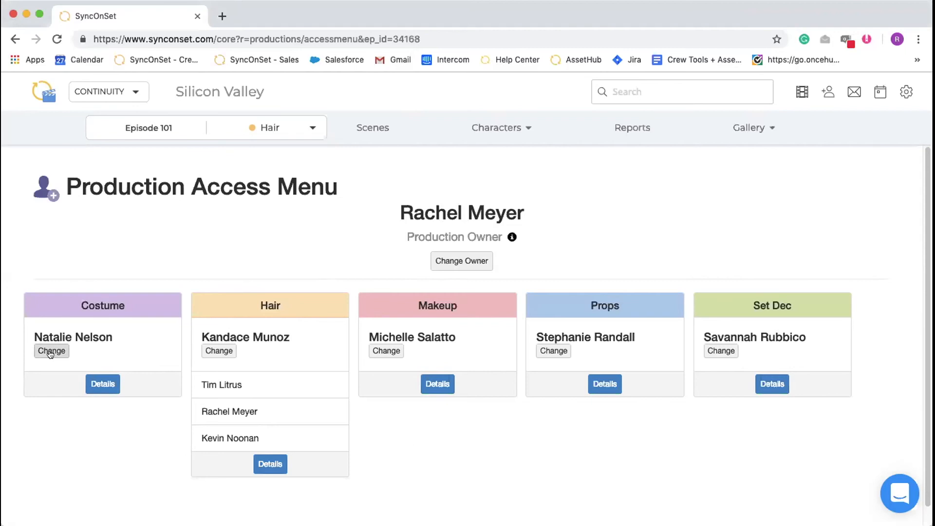
{"action": "left_click", "coordinate": [51, 351]}
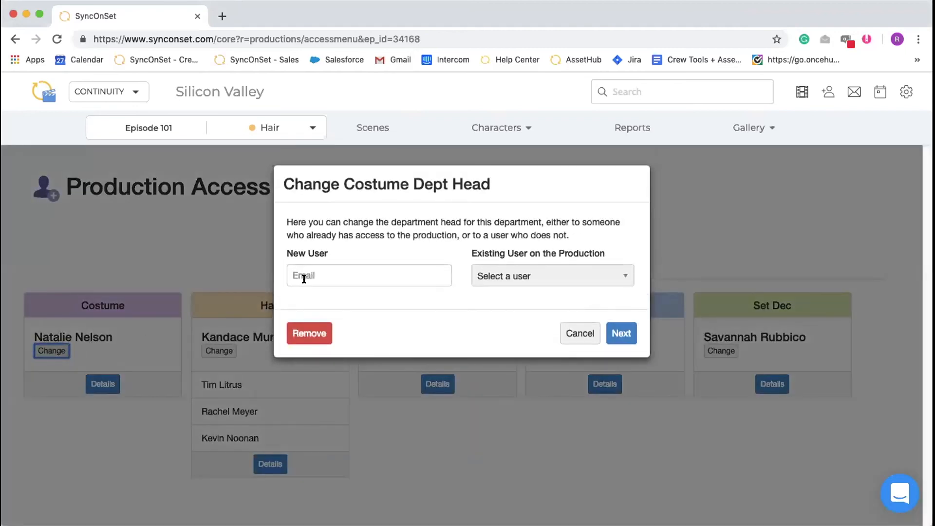
{"action": "left_click", "coordinate": [326, 279]}
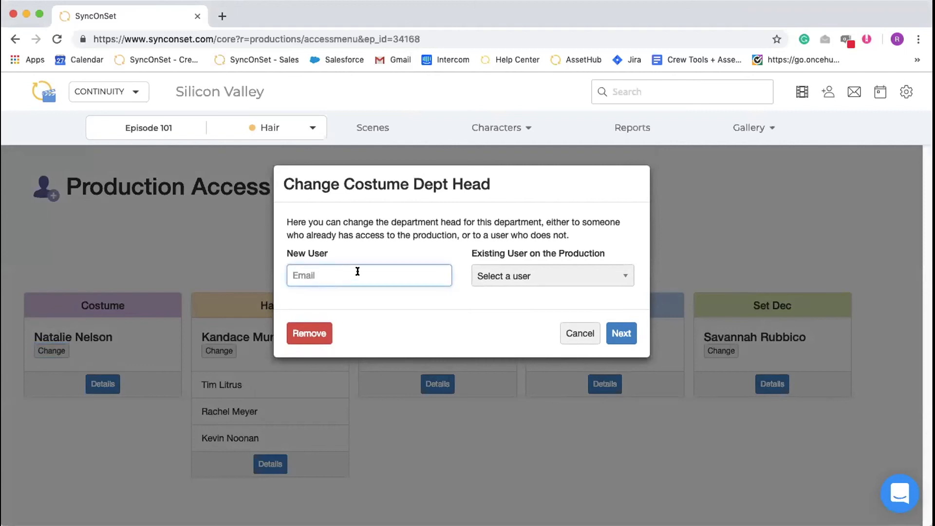
{"action": "left_click", "coordinate": [506, 275]}
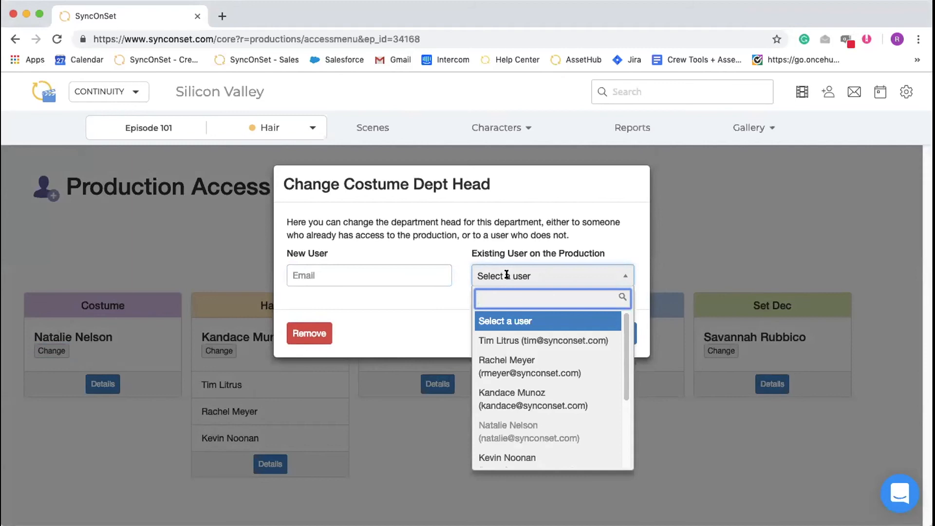
{"action": "left_click", "coordinate": [514, 404]}
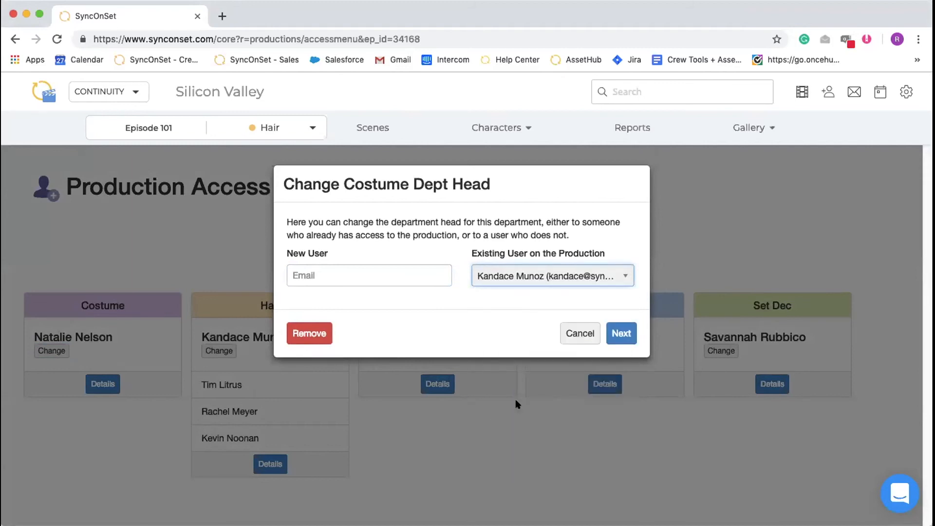
{"action": "left_click", "coordinate": [614, 333]}
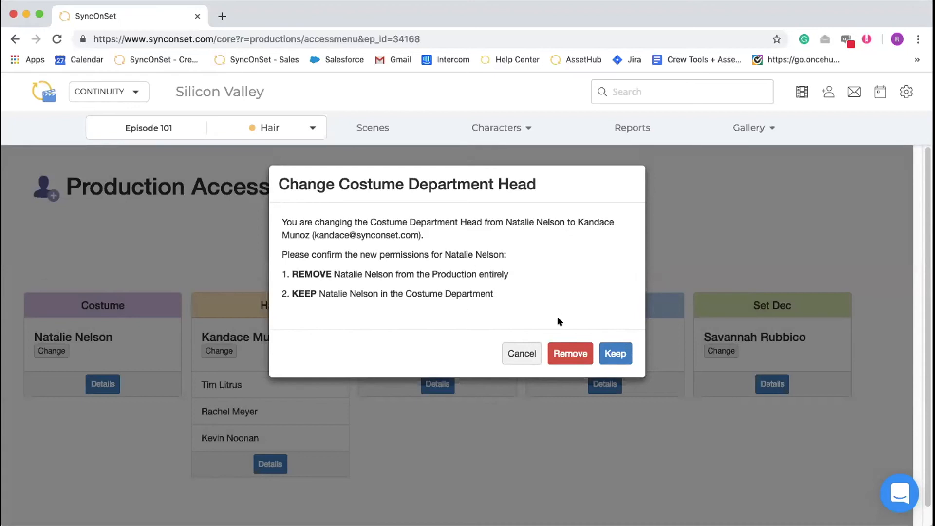
{"action": "left_click", "coordinate": [561, 352]}
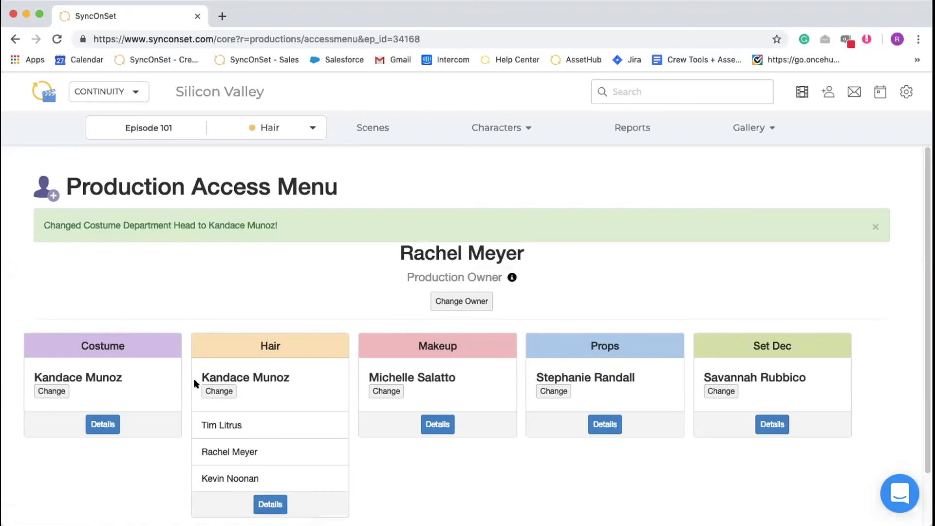
{"action": "left_click", "coordinate": [874, 227]}
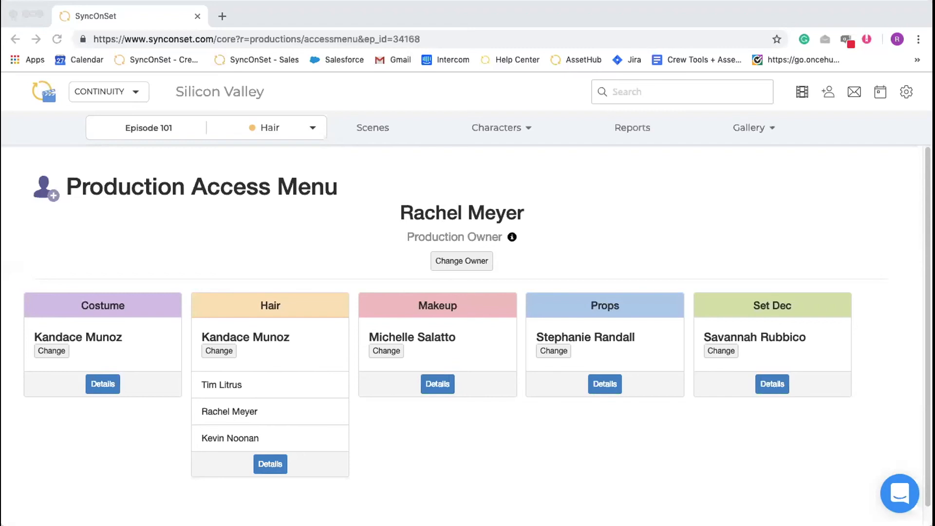
{"action": "left_click", "coordinate": [891, 171]}
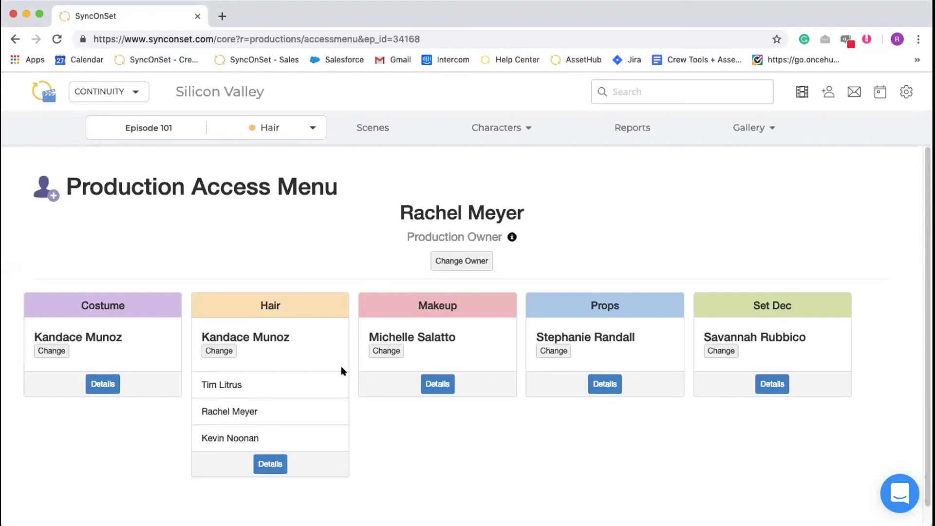
Remove the last listed Hair department user's access to episode 102 The Cap Table, save it and dismiss the notice
{"action": "left_click", "coordinate": [271, 466]}
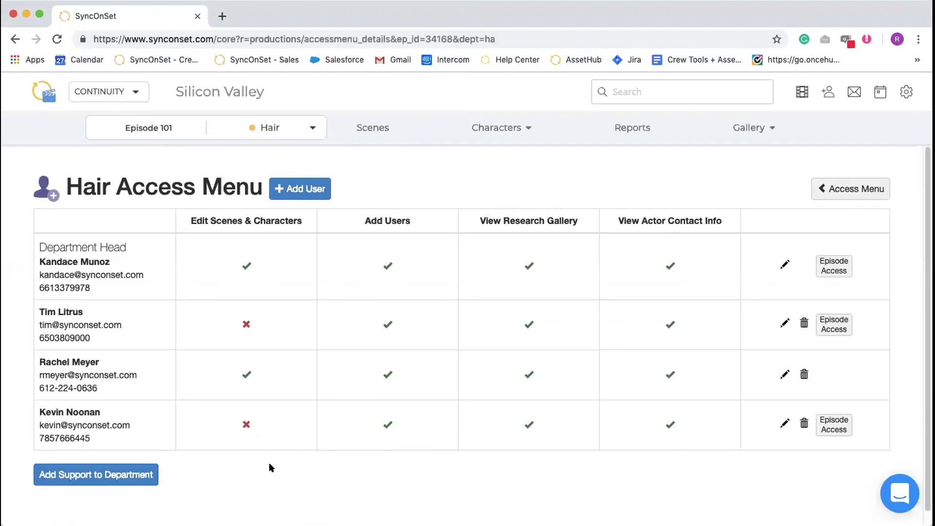
{"action": "left_click", "coordinate": [836, 429]}
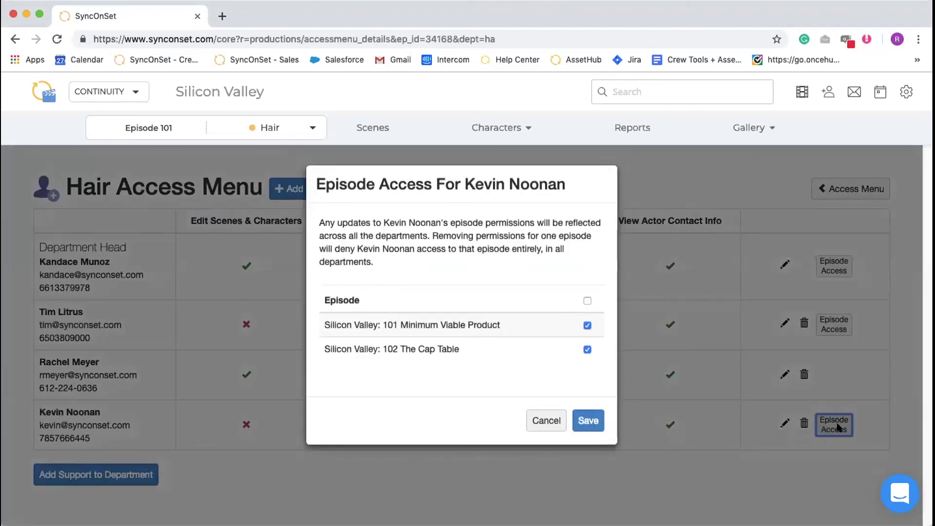
{"action": "left_click", "coordinate": [587, 349]}
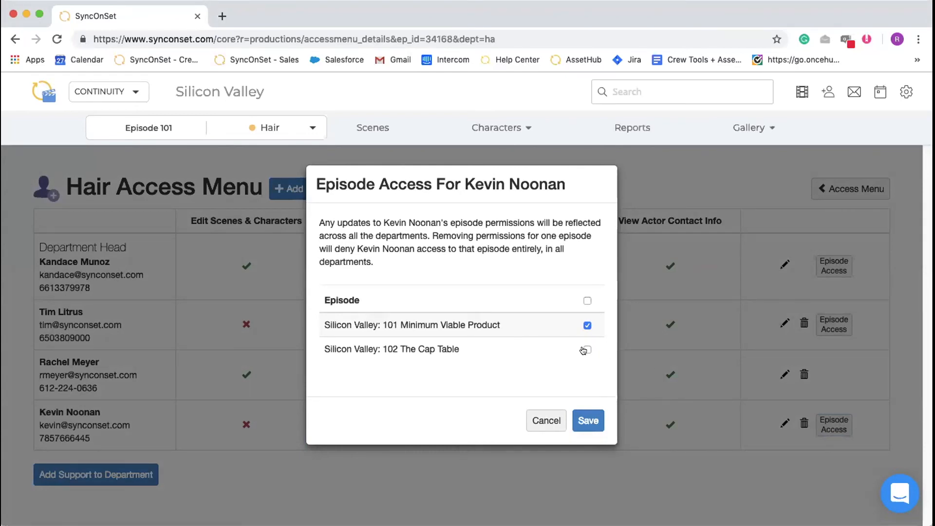
{"action": "left_click", "coordinate": [584, 419]}
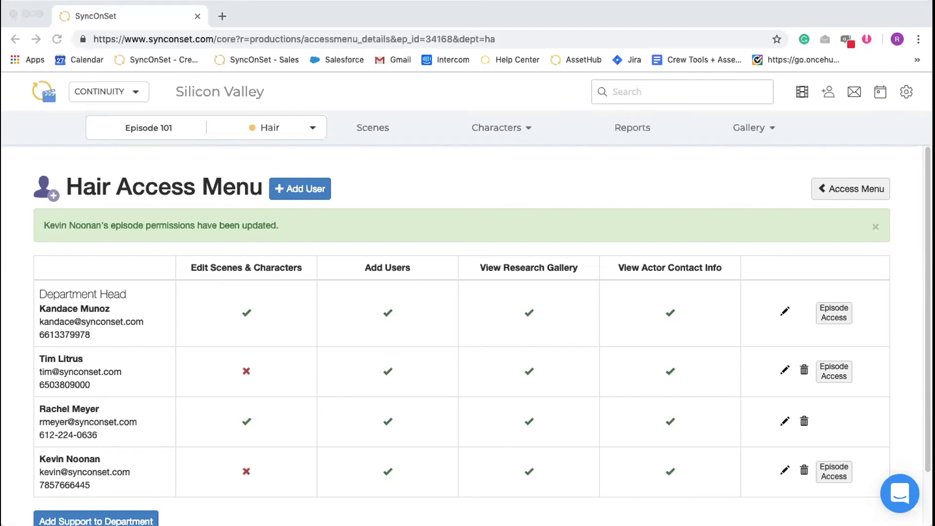
{"action": "left_click", "coordinate": [903, 224]}
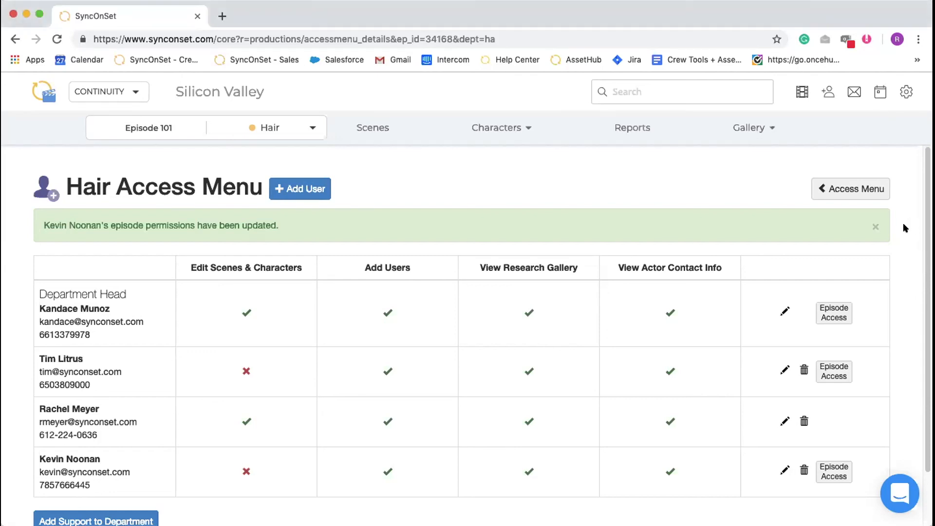
{"action": "left_click", "coordinate": [877, 228]}
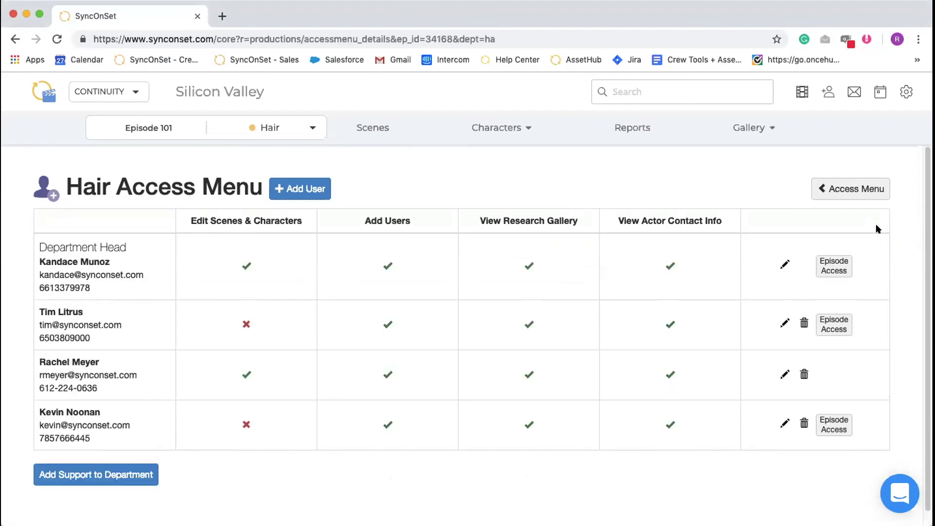
View the permission options of the first user listed below the Hair department head, leaving them without saving
{"action": "left_click", "coordinate": [780, 323]}
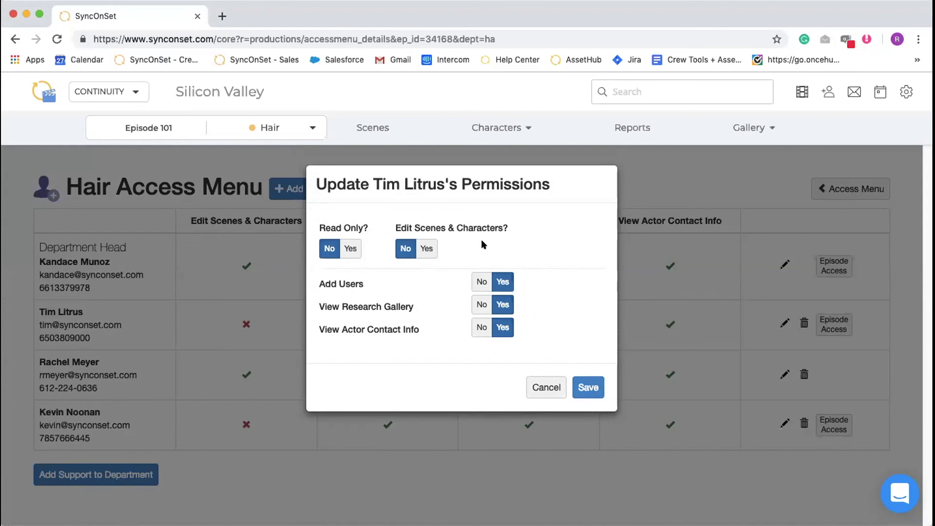
{"action": "left_click", "coordinate": [553, 388]}
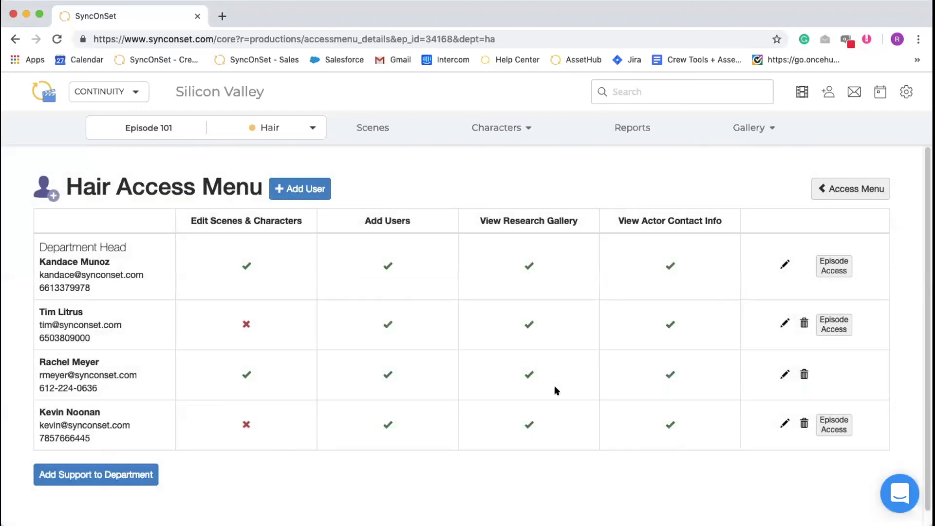